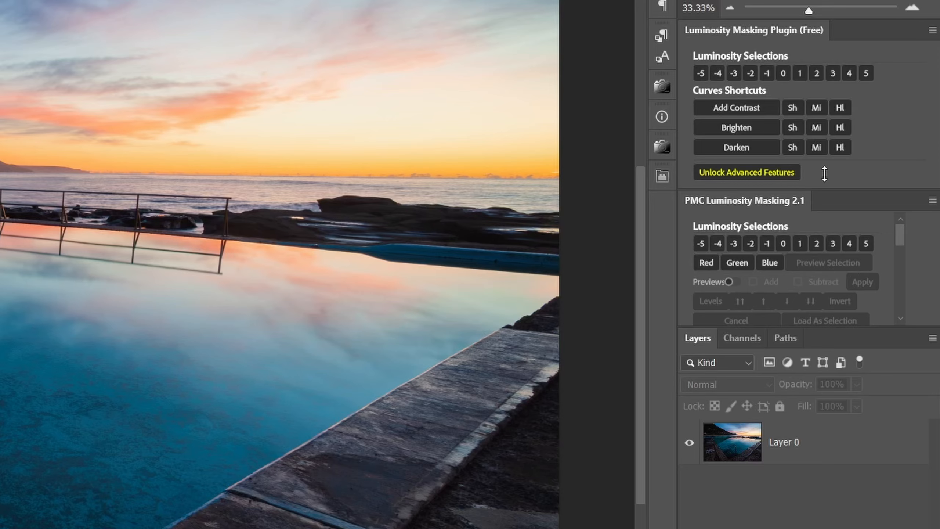
- Load the -1 luminosity selection and add a Curves adjustment through it, lifting the midtones from input 123 to output 168
click(767, 73)
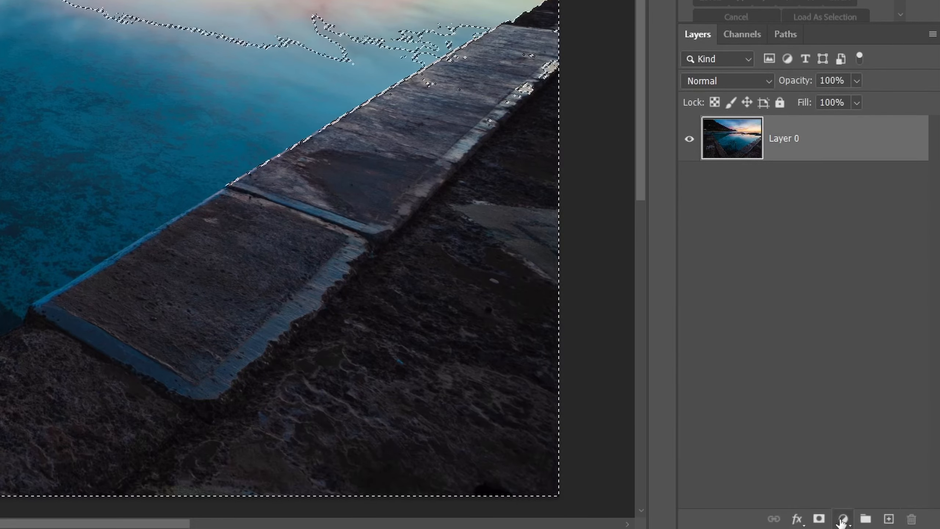
click(842, 520)
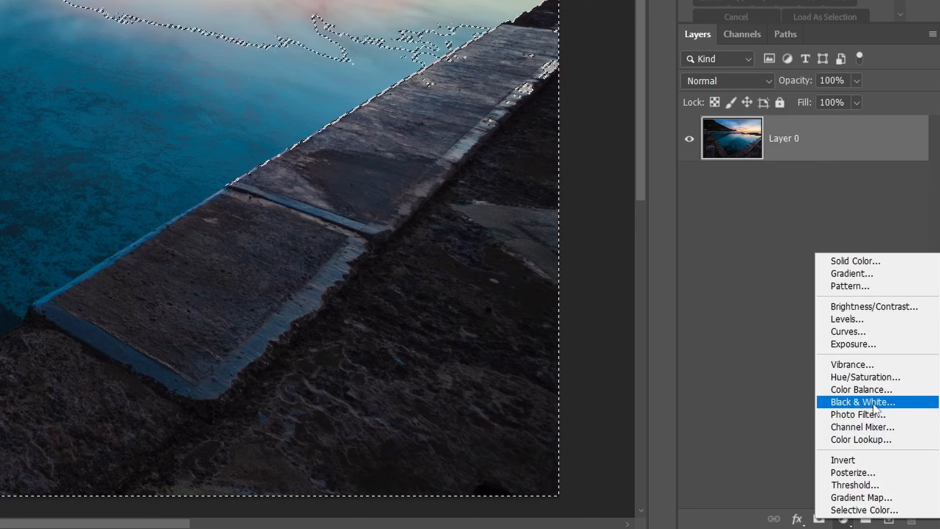
click(864, 331)
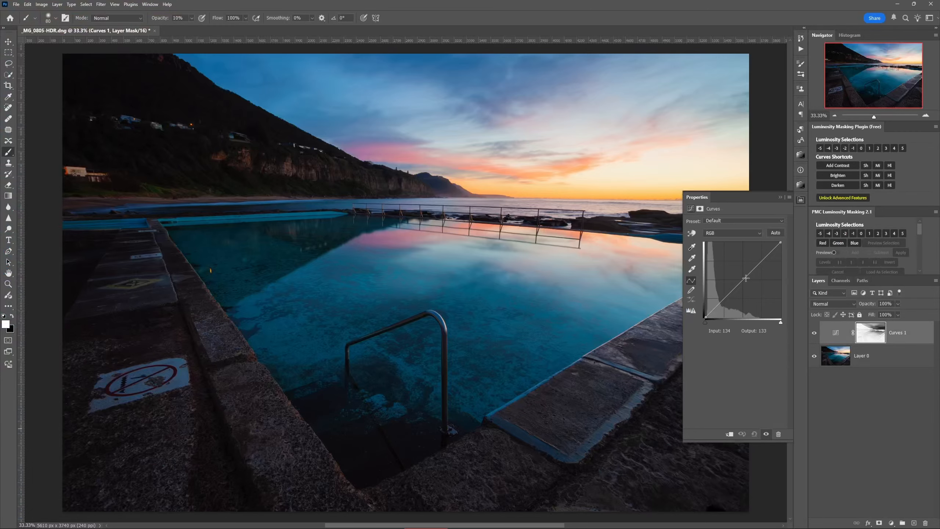
drag(746, 278, 742, 268)
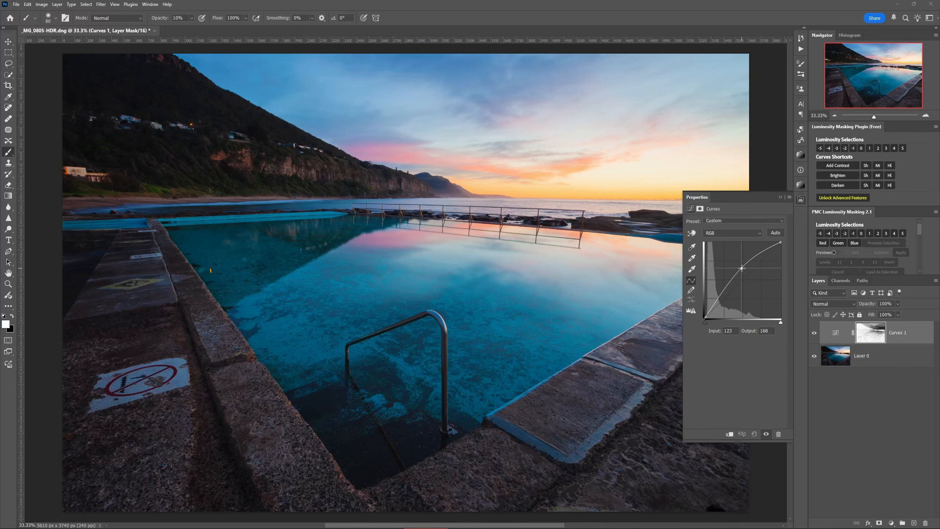
click(871, 387)
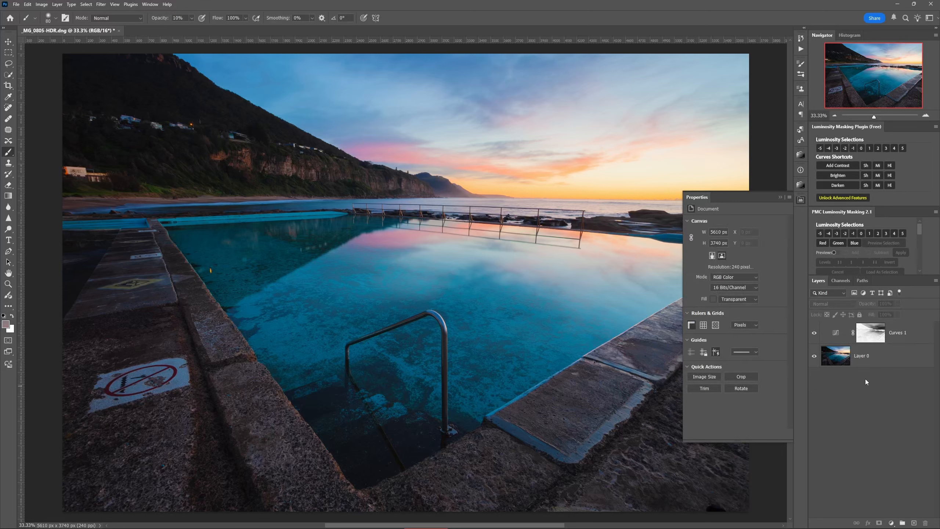
click(842, 218)
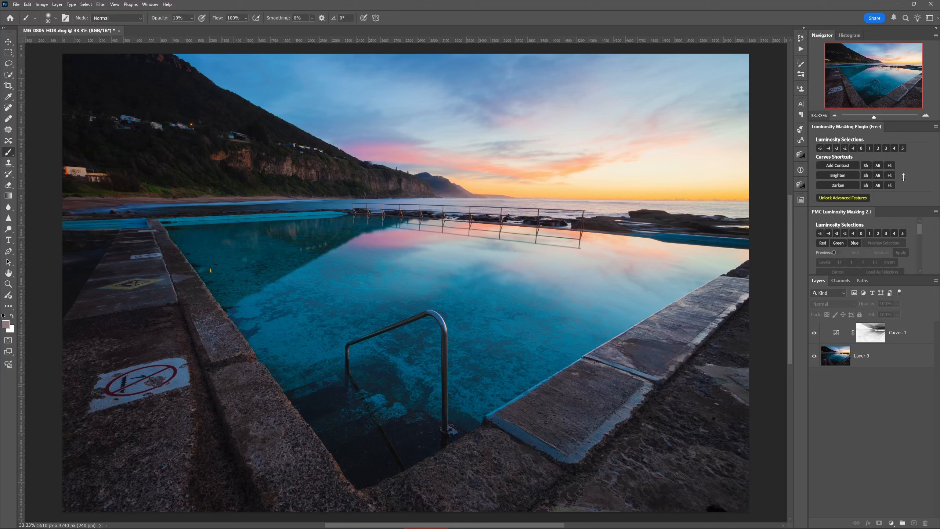
- Load a bright-tones luminosity selection and add a Hue/Saturation adjustment through it with increased saturation
click(873, 148)
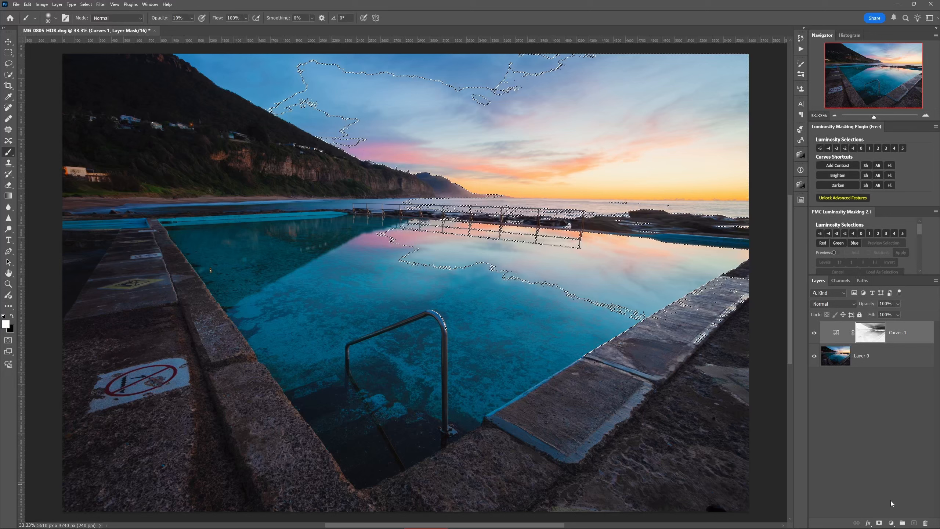
click(891, 523)
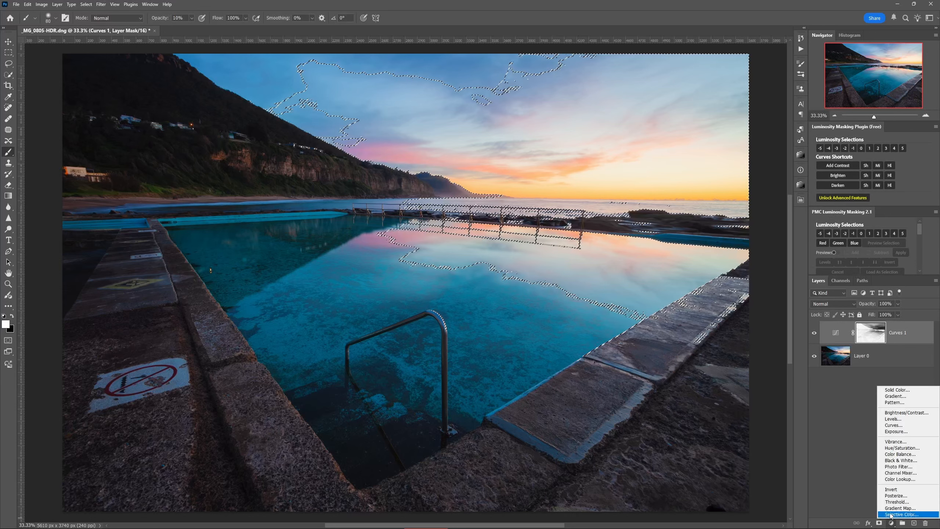
click(895, 448)
drag(736, 270, 752, 272)
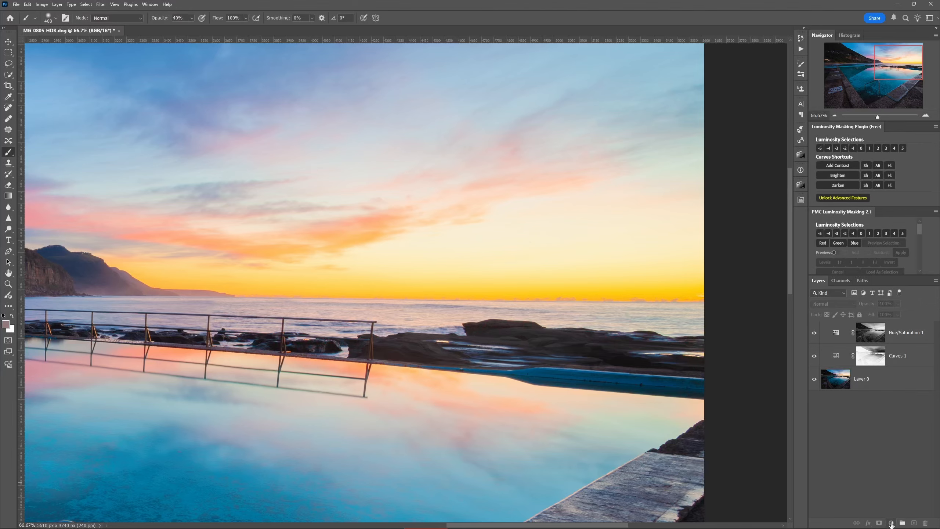
- Add a contrast Curves adjustment with a shadow point at input 74, output 39 and a highlight point at input 199, output 225
click(891, 525)
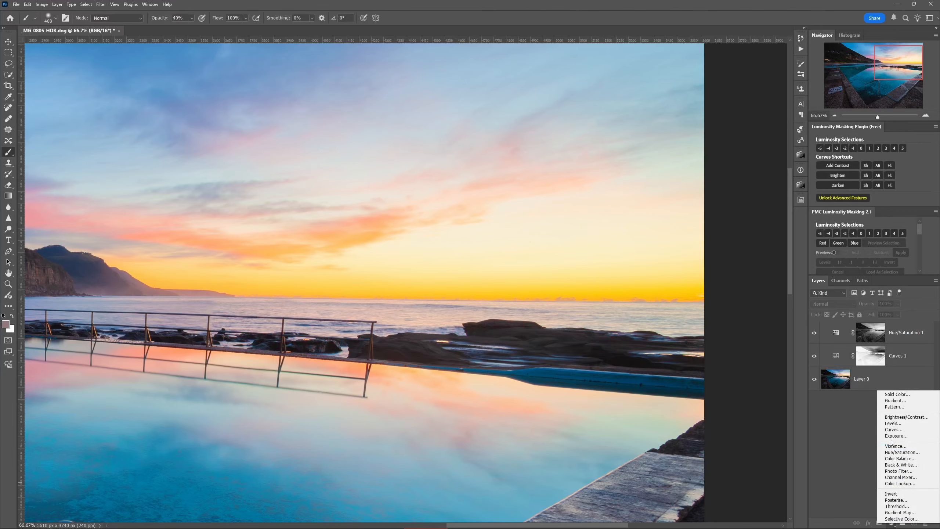
click(892, 430)
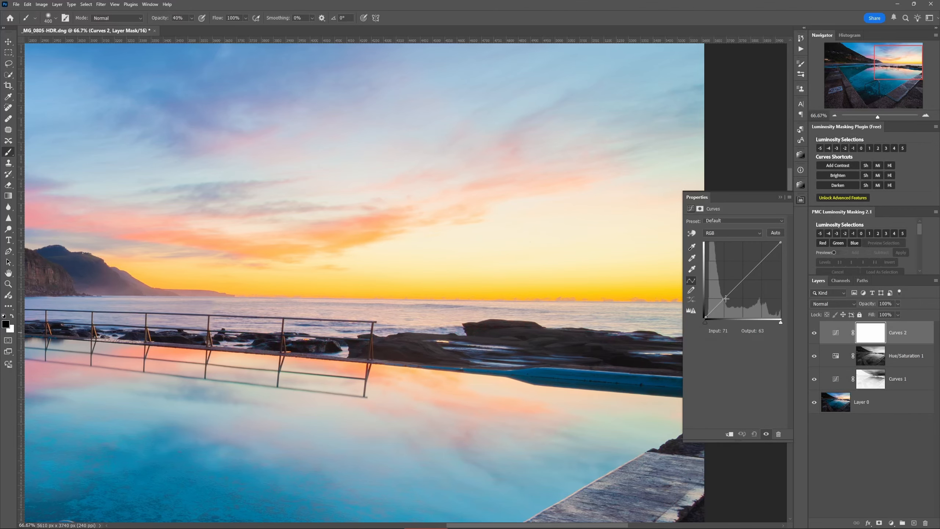
drag(725, 300, 727, 306)
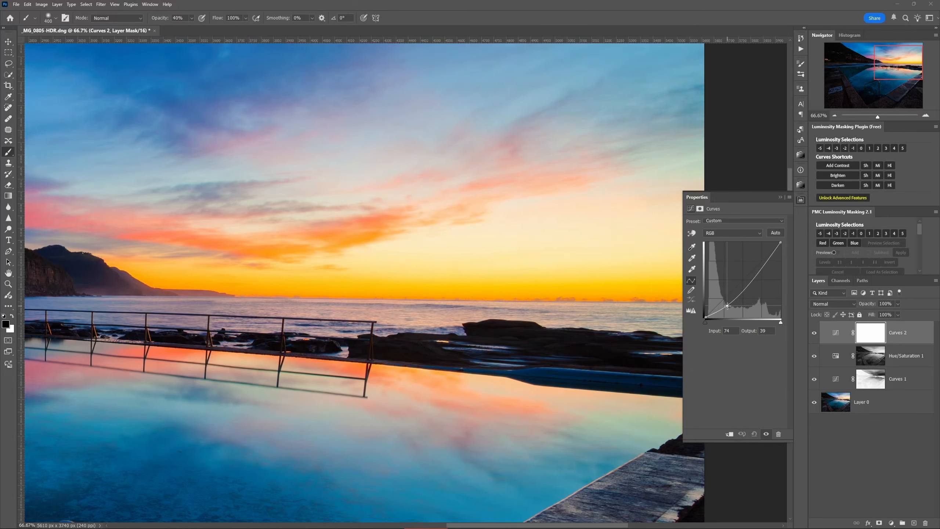
drag(764, 264, 765, 252)
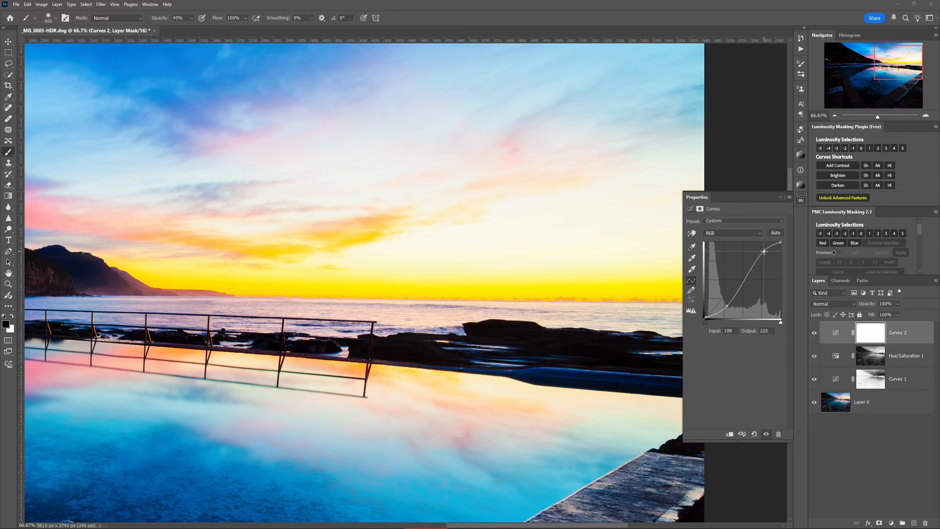
- Paint black on the contrast Curves mask over the shoreline rocks within the active dark-tones selection, deselect, and compare the effect on and off
click(801, 200)
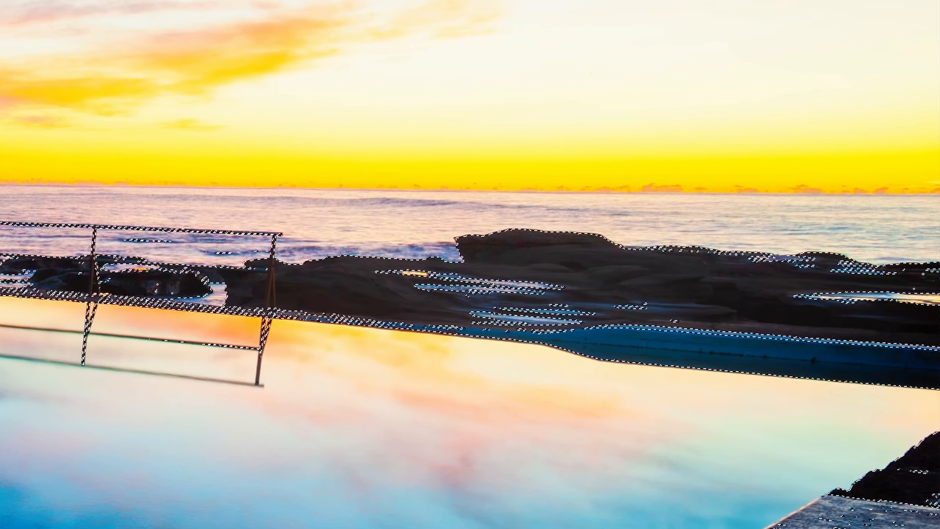
mouse_move(897, 300)
mouse_down()
mouse_move(932, 336)
mouse_move(884, 519)
mouse_up()
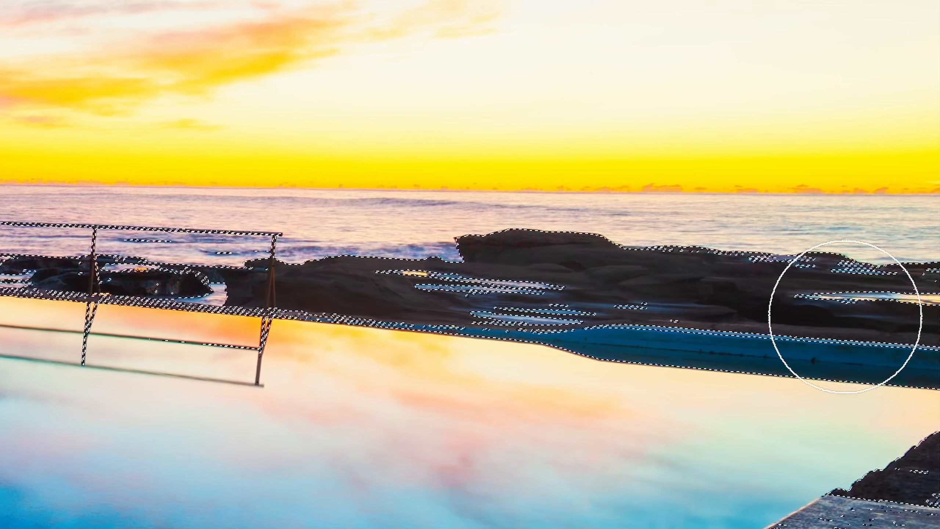
key(ctrl+d)
key(ctrl+comma)
key(ctrl+comma)
key(ctrl+comma)
key(ctrl+comma)
key(ctrl+comma)
key(ctrl+comma)
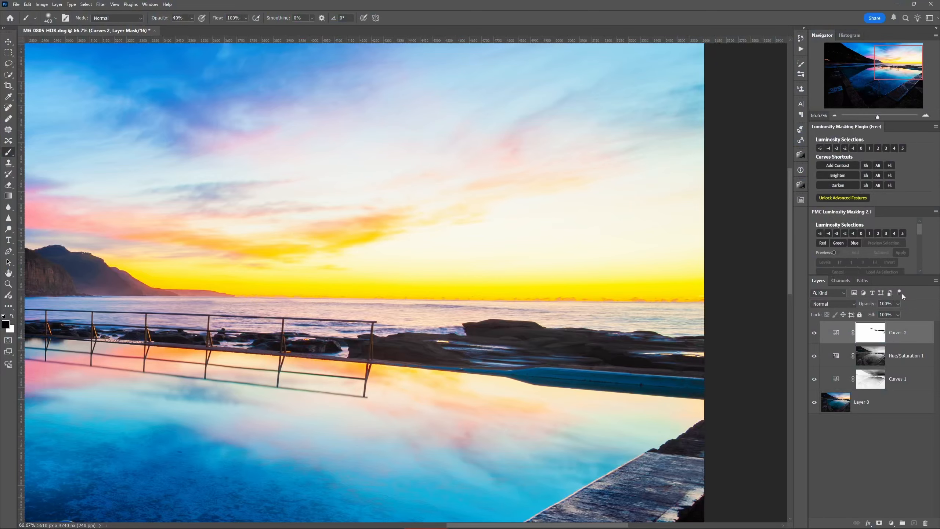
- Load the 5 luminosity selection and enlarge the brush to 800
click(902, 148)
key(bracketright)
key(bracketright)
key(bracketright)
key(bracketright)
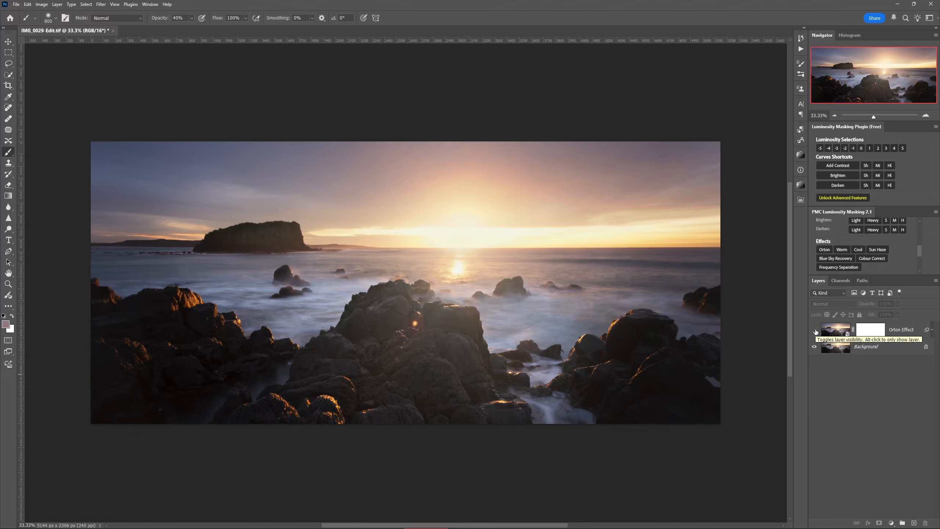
- Show the Orton Effect layer, select it, and adjust its opacity
click(815, 330)
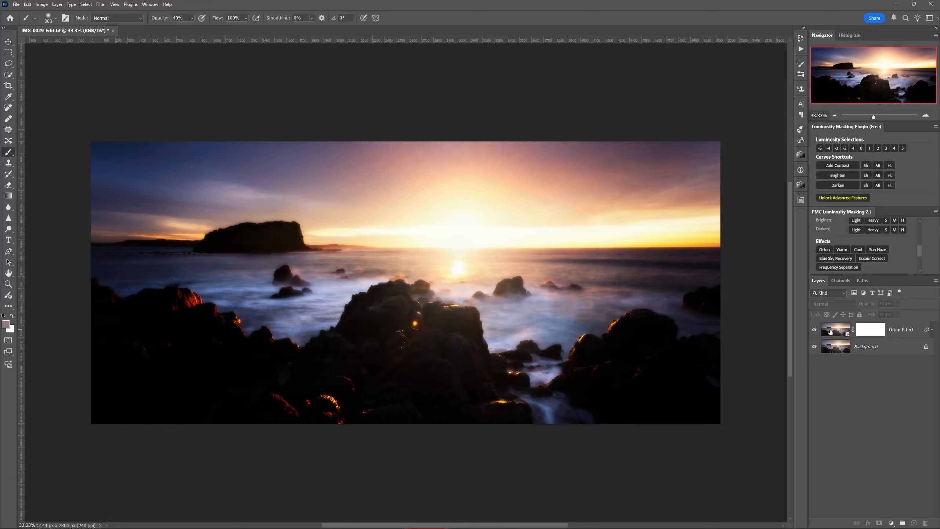
click(830, 331)
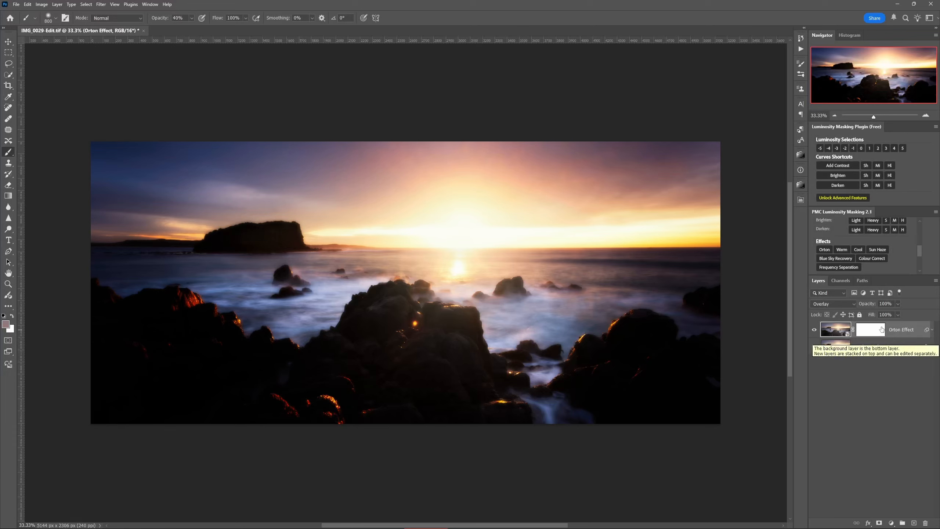
drag(871, 304, 870, 305)
drag(770, 264, 698, 273)
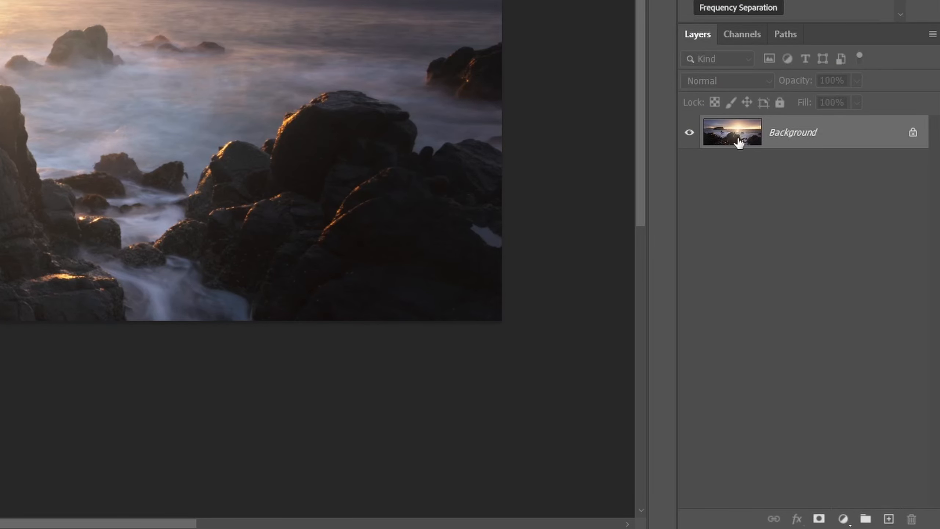
- Stamp all visible layers into a new top layer and apply a Gaussian Blur with a 7.0-pixel radius
drag(739, 143, 891, 518)
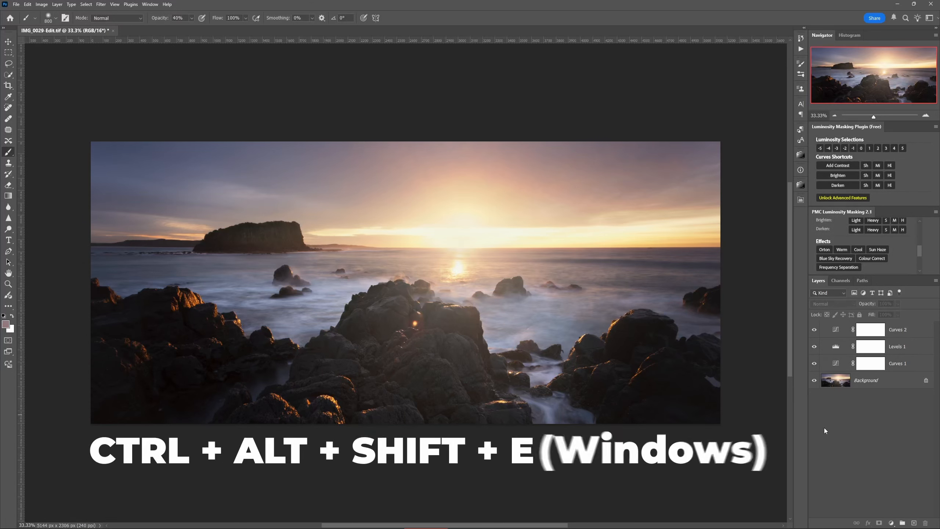
key(ctrl+alt+shift+e)
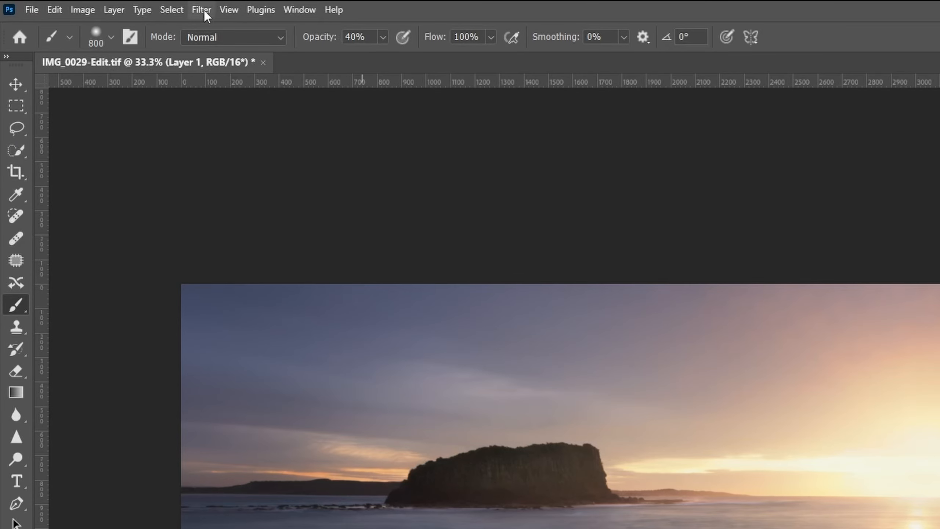
click(203, 10)
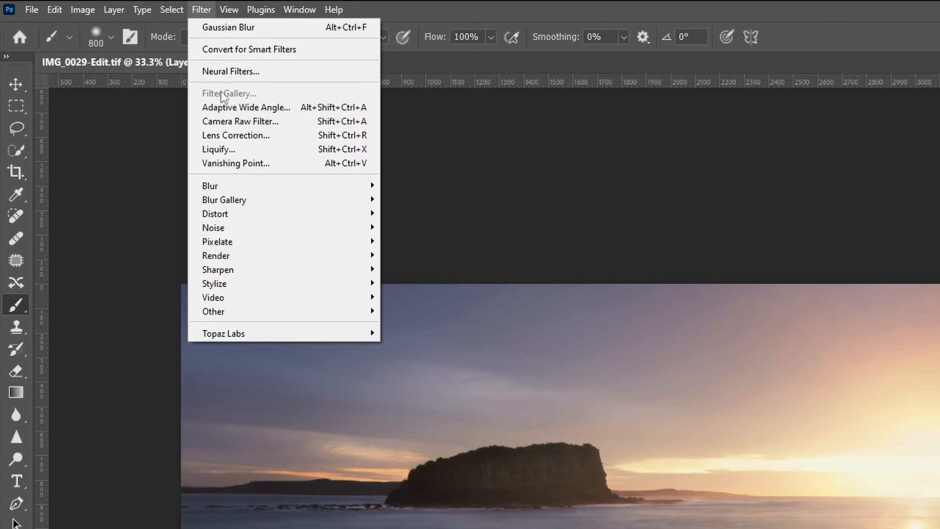
mouse_move(228, 185)
click(422, 241)
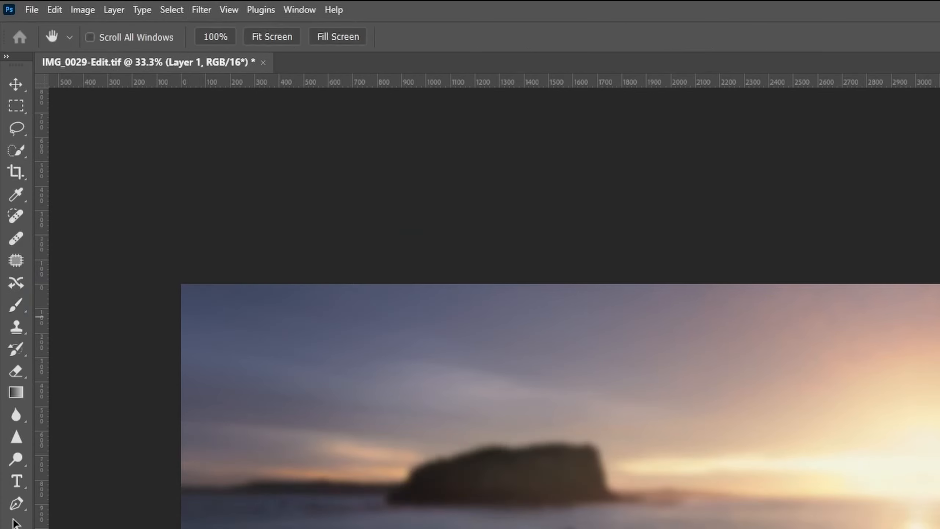
click(619, 403)
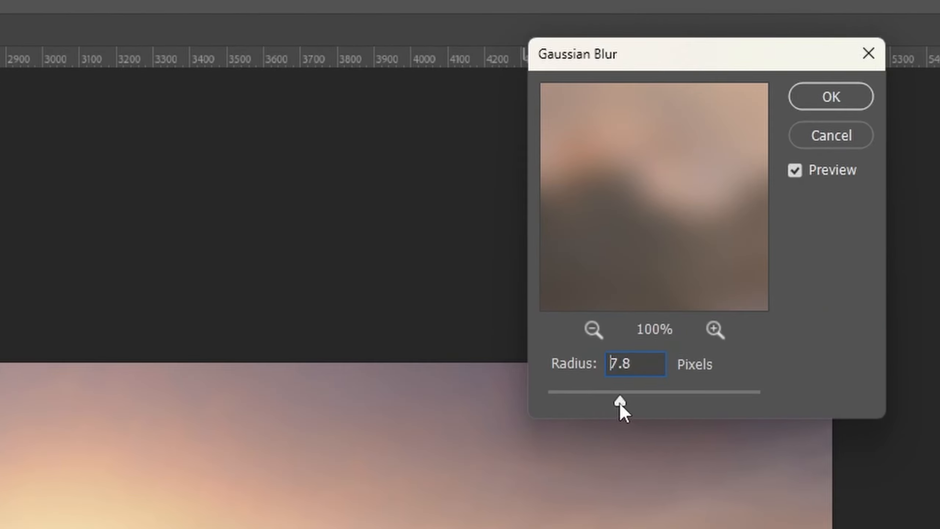
drag(619, 402, 616, 401)
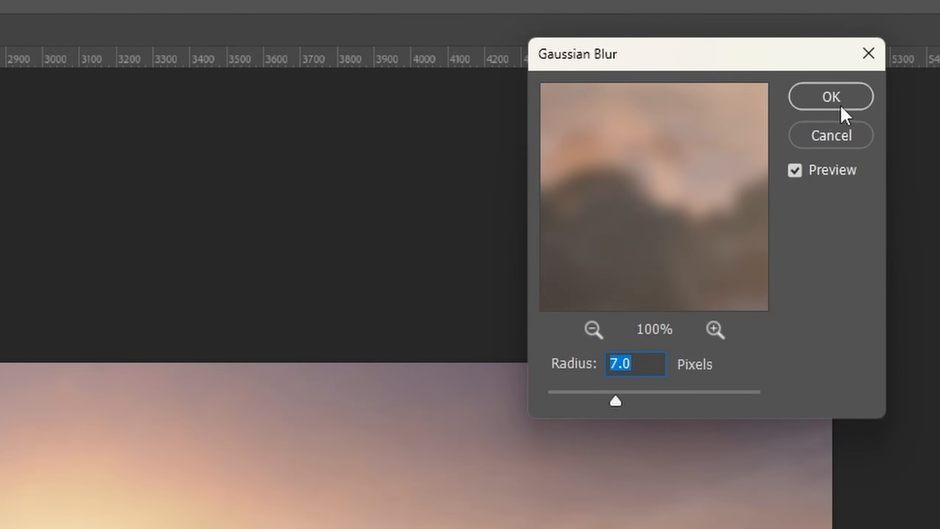
click(838, 100)
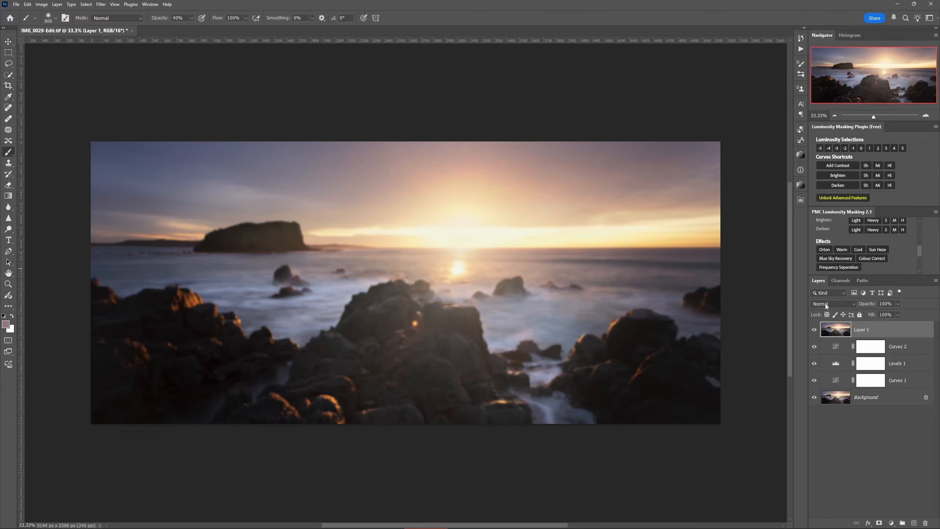
- Set the blurred layer to Overlay and mask it with the 1 luminosity selection, comparing the effect on and off
click(828, 304)
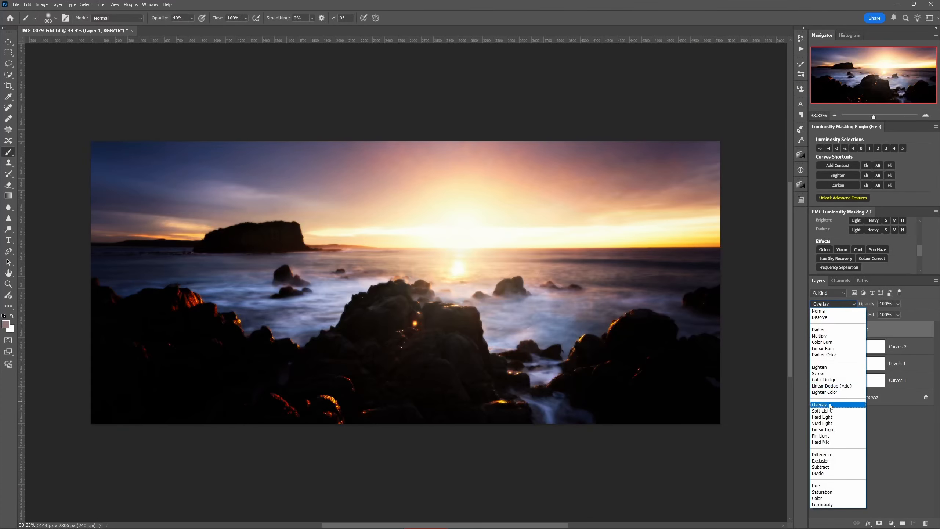
click(829, 405)
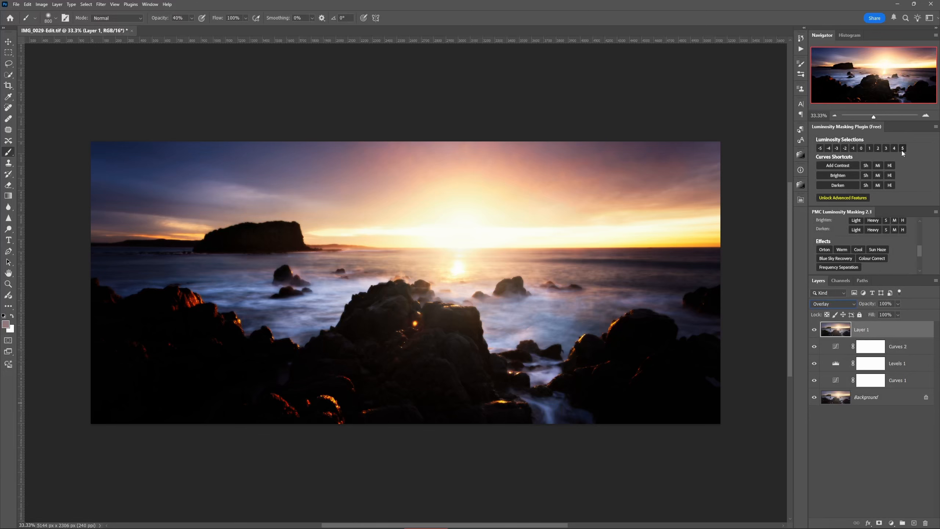
click(869, 148)
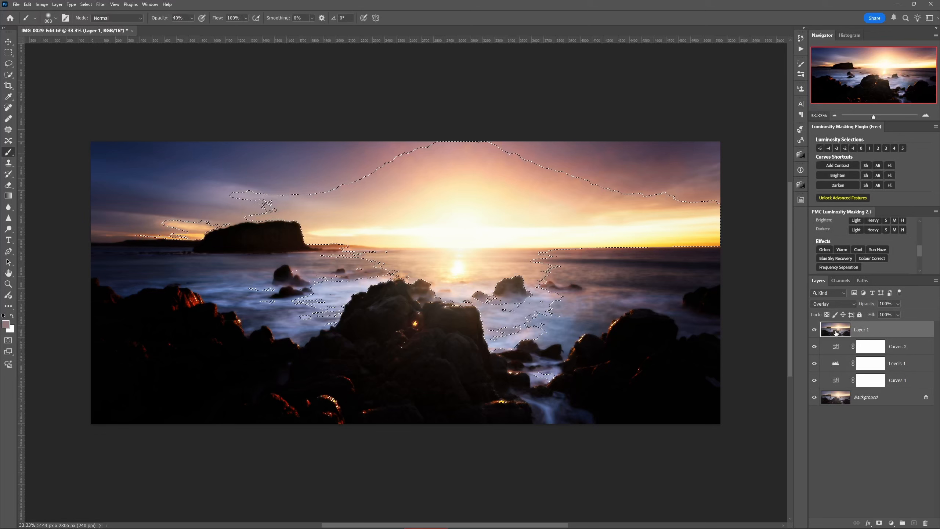
click(880, 522)
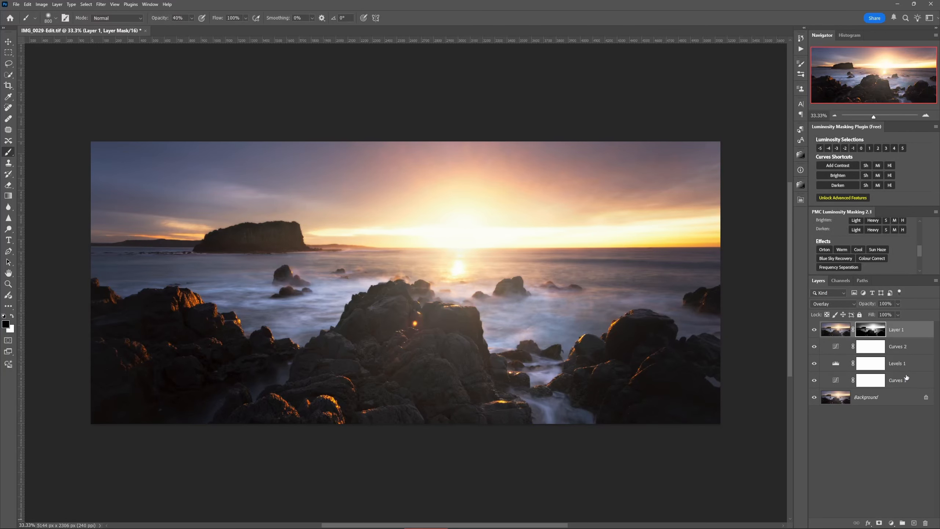
click(814, 329)
click(815, 330)
click(814, 330)
click(814, 330)
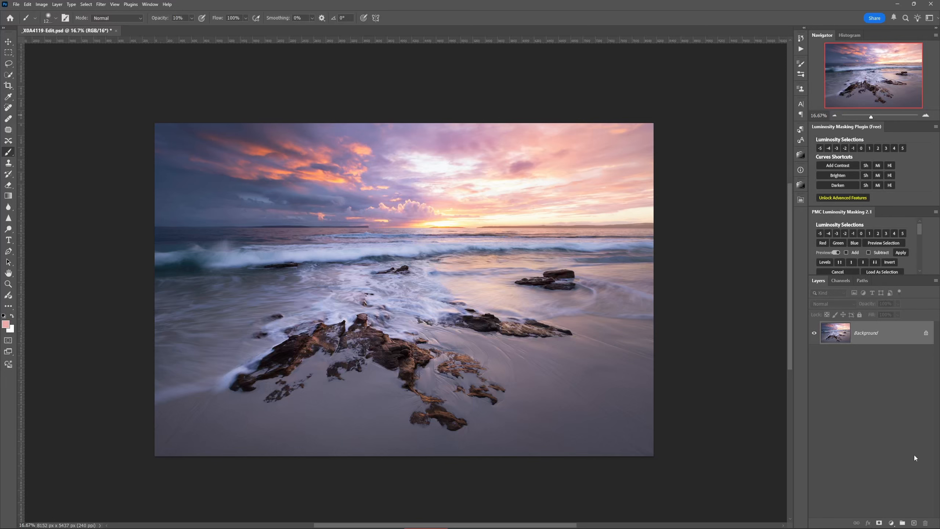
- Add a new blank layer above the beach photo's background and set its blend mode to Overlay
click(914, 523)
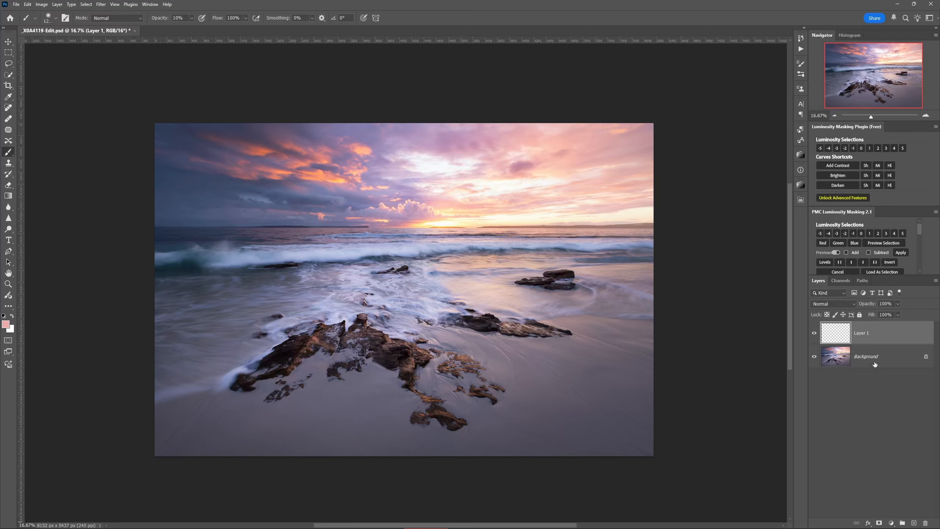
click(852, 304)
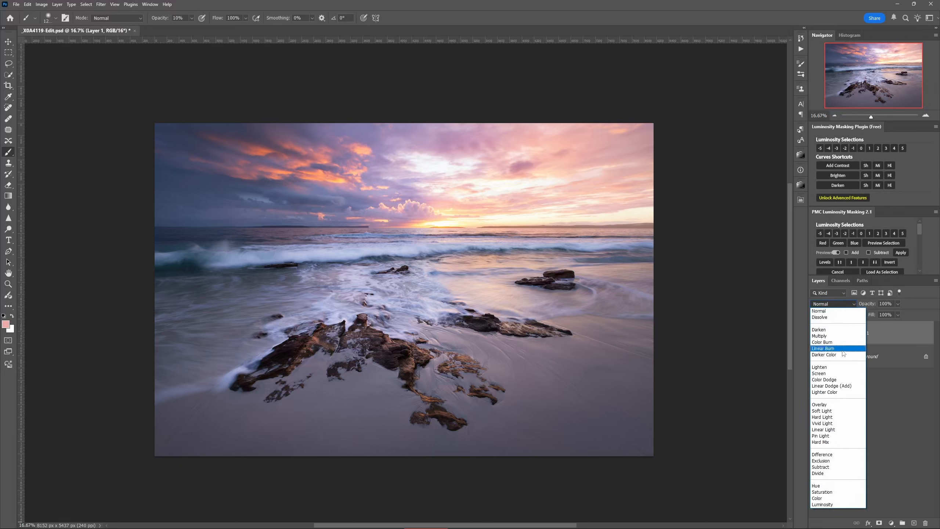
click(835, 401)
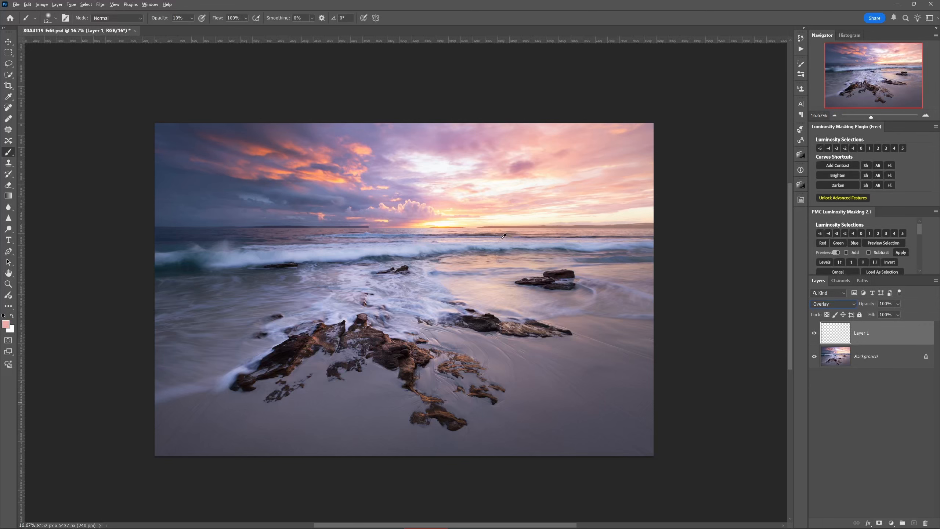
- Sample the orange of the sunlit clouds as the foreground color and enlarge the brush to 1400 px
alt+click(469, 209)
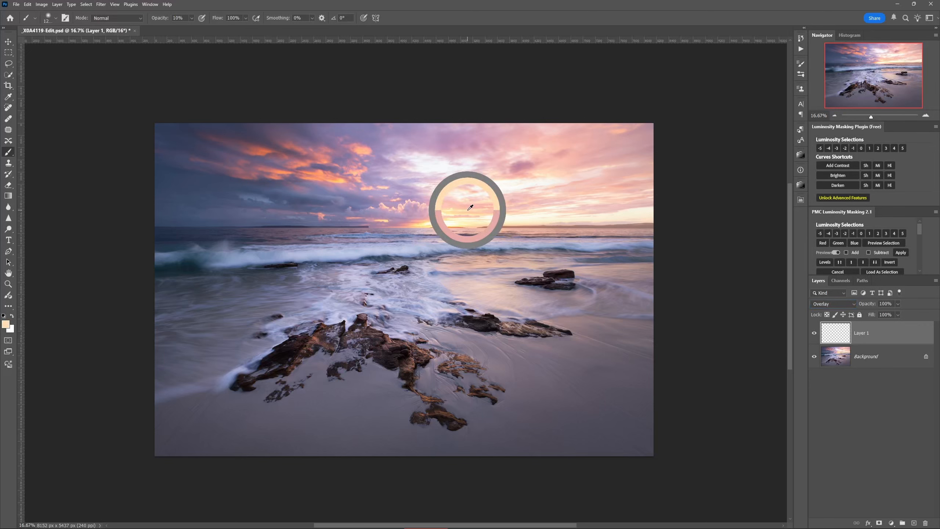
drag(470, 207, 333, 176)
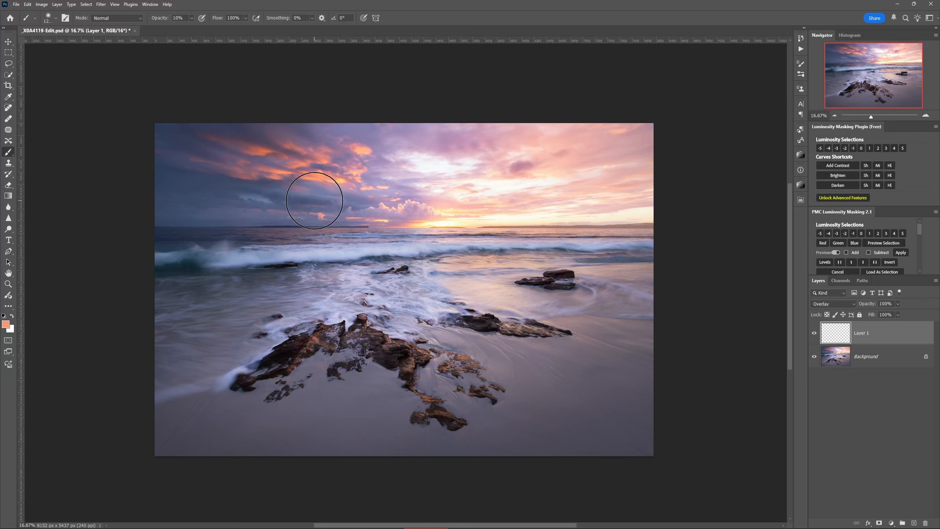
key(bracketright)
key(bracketright)
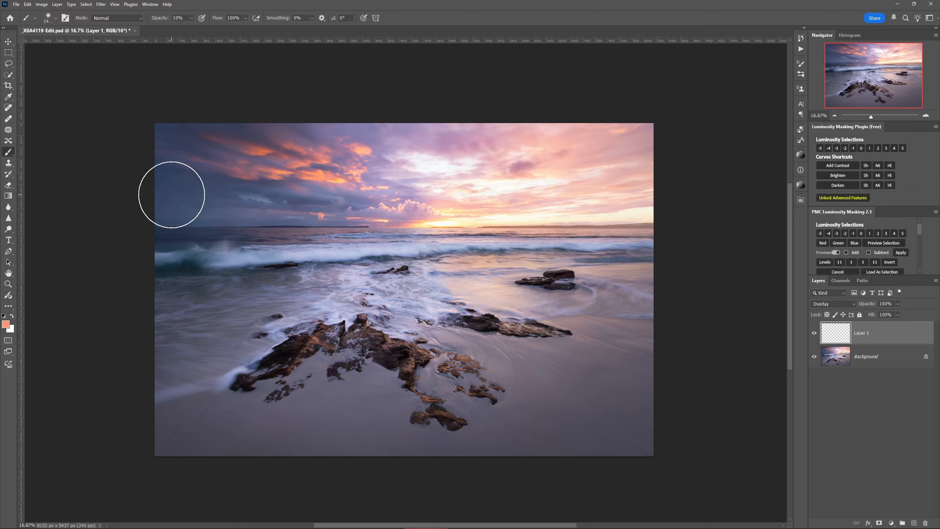
- Set the brush opacity to 31% and its hardness to 0%
click(192, 17)
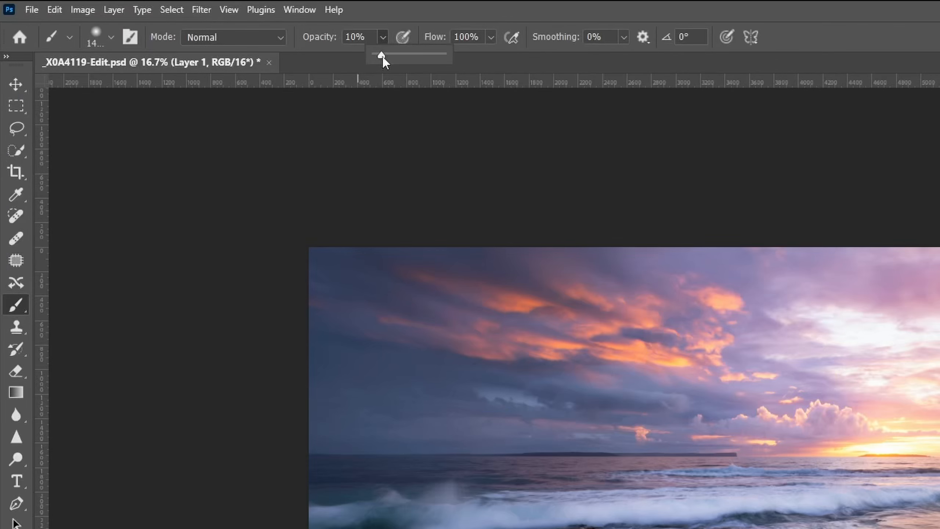
drag(382, 55, 395, 57)
right_click(395, 378)
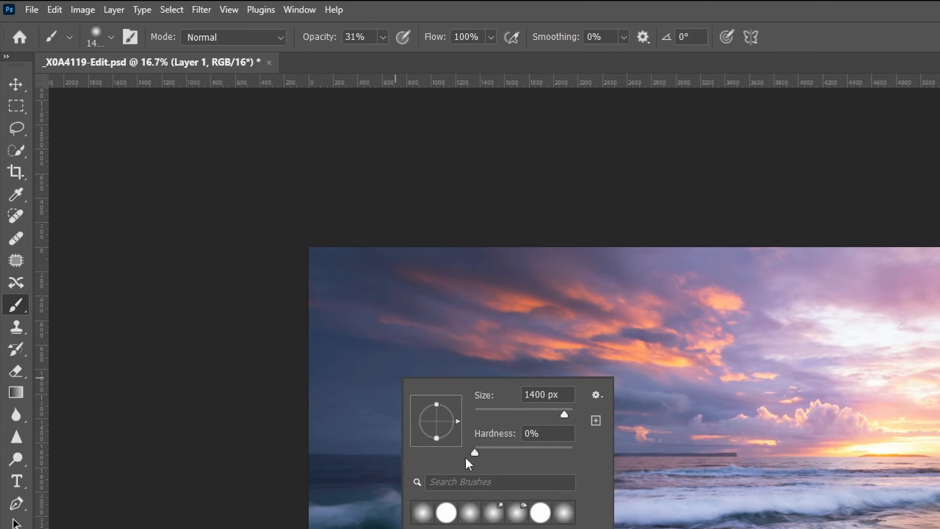
click(474, 452)
key(Return)
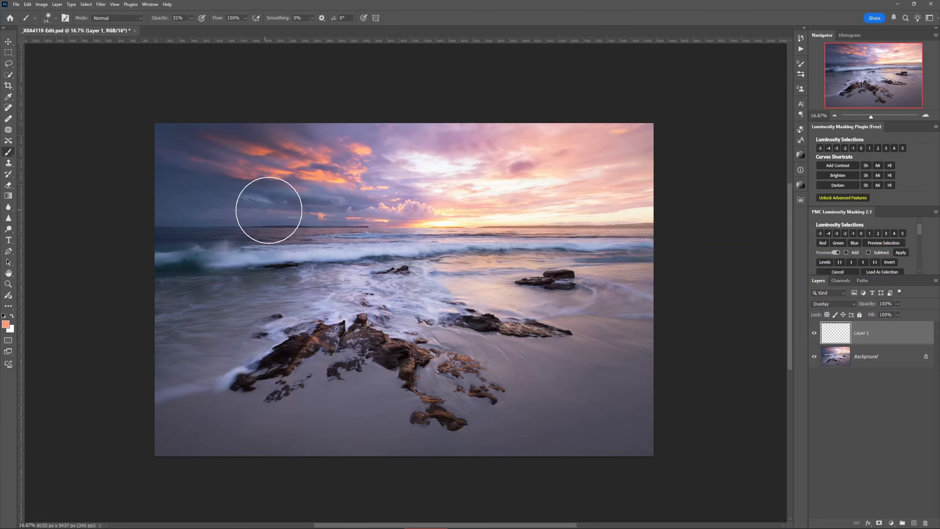